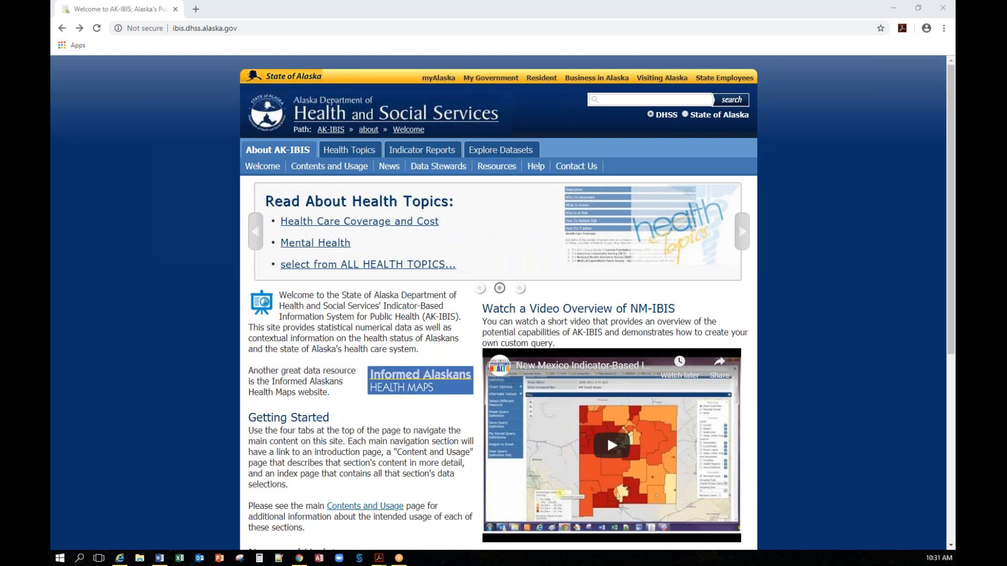
# Open the local Youth Risk Behavior Survey dataset (Alternative, Correctional, and Traditional) from the explorable datasets
pyautogui.click(494, 152)
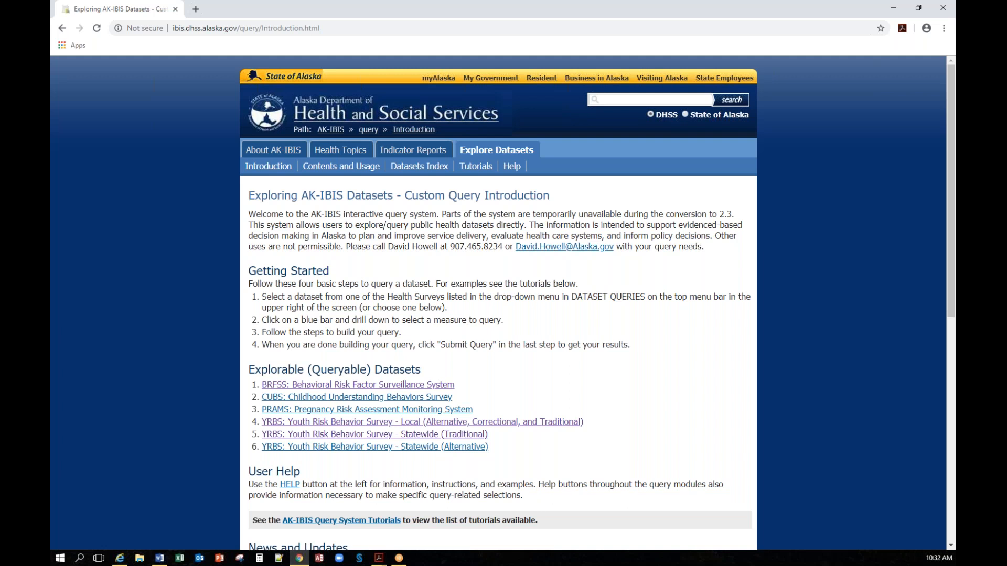
pyautogui.moveTo(252, 435); pyautogui.dragTo(269, 429)
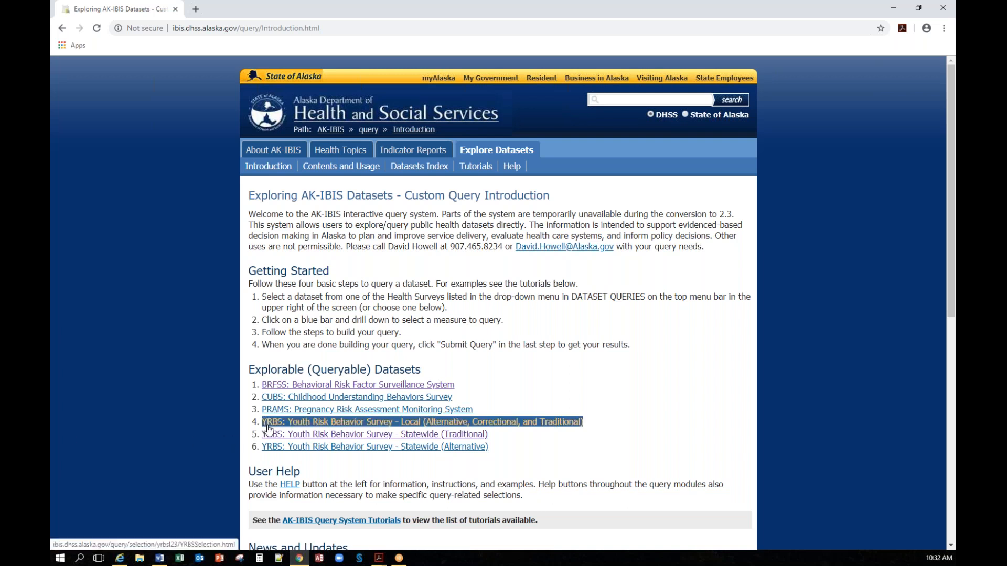
pyautogui.click(257, 428)
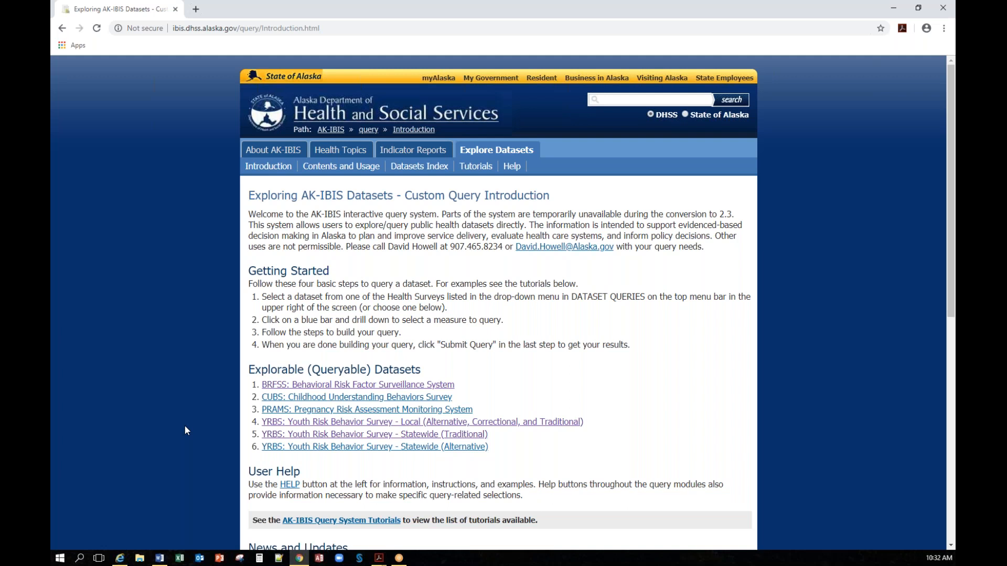
pyautogui.click(277, 426)
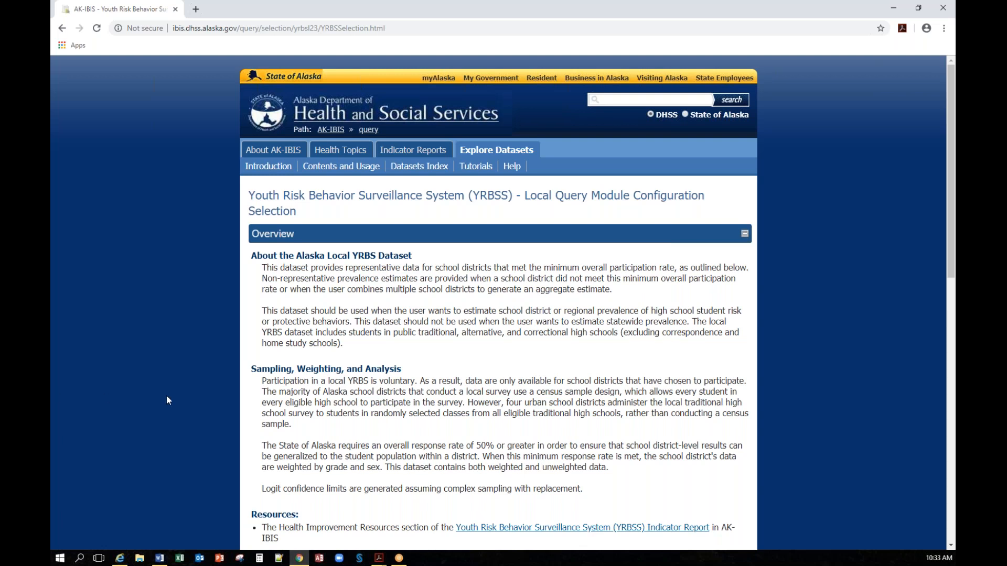
# Choose the Tobacco measure "Current Cigarette Use, 1+ Day(s) in Past Month" and accept the data use agreement
pyautogui.scroll(-10, 167, 401)
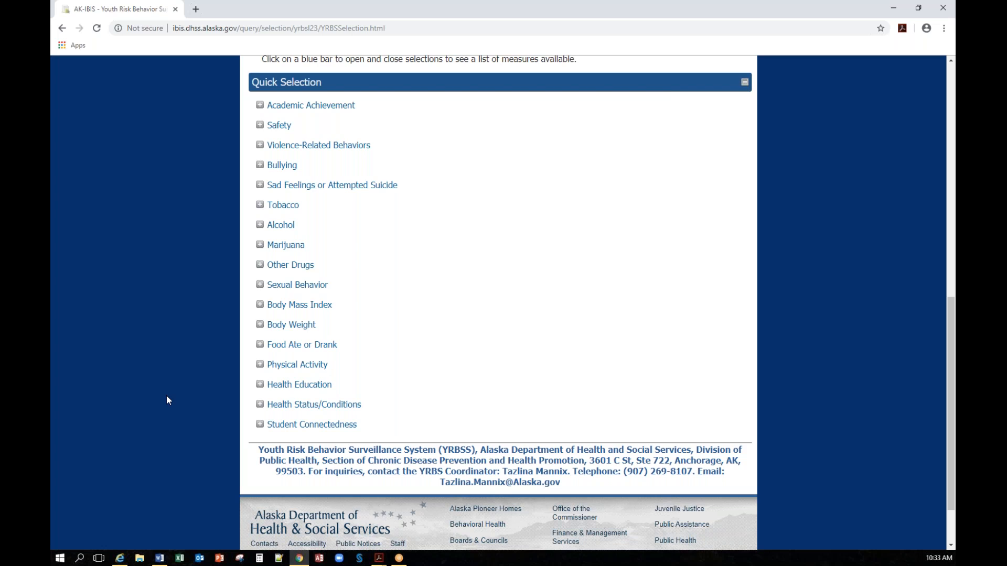
pyautogui.click(303, 210)
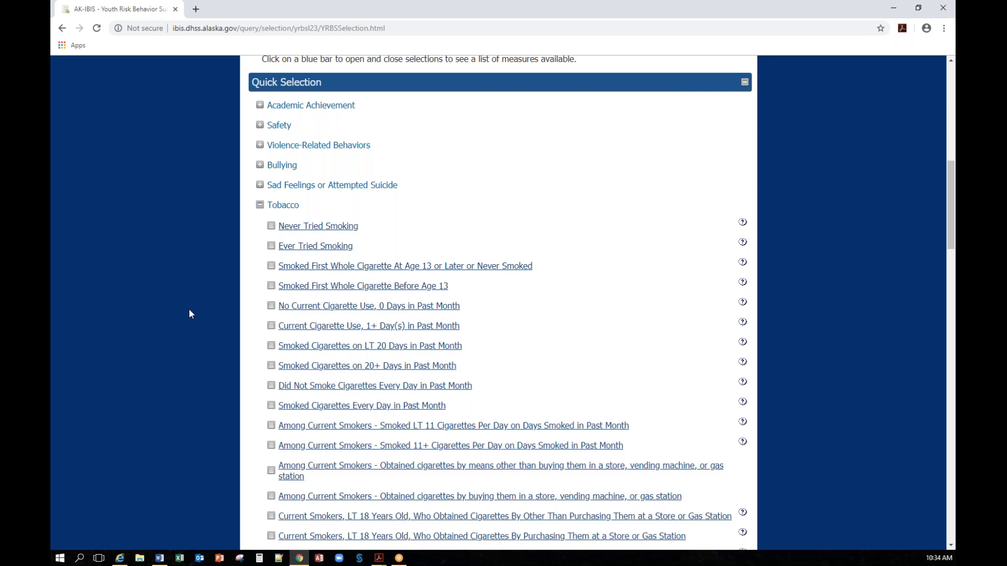
pyautogui.click(288, 326)
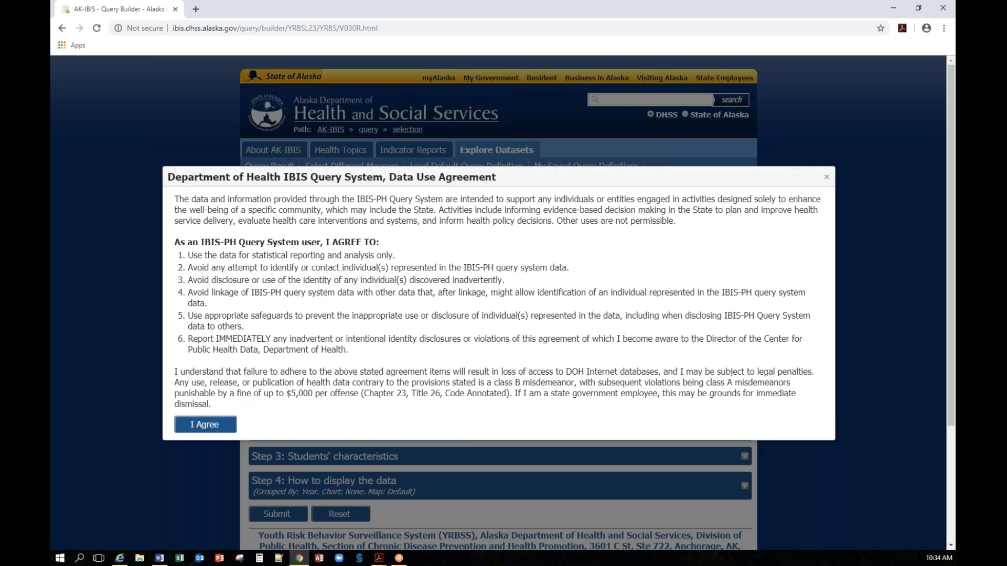
pyautogui.click(200, 424)
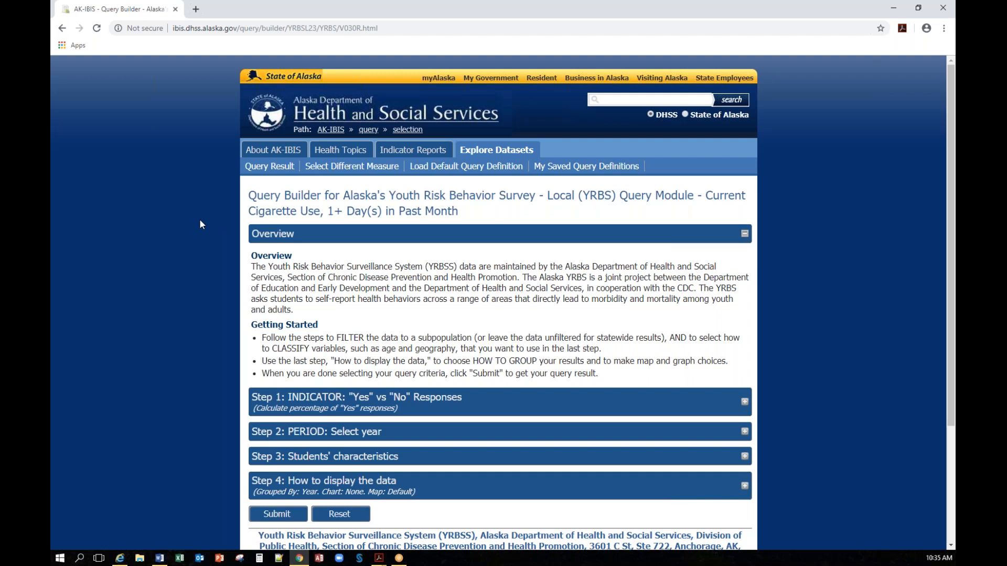
# Expand the period step of the query and select the years 2017, 2015 and 2013
pyautogui.scroll(-3, 123, 386)
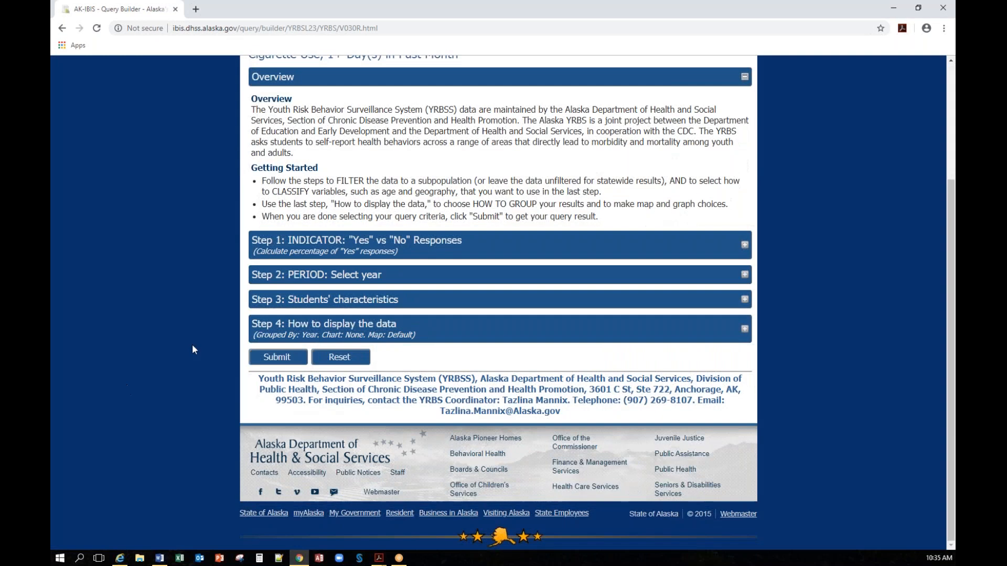
pyautogui.click(286, 275)
pyautogui.click(270, 317)
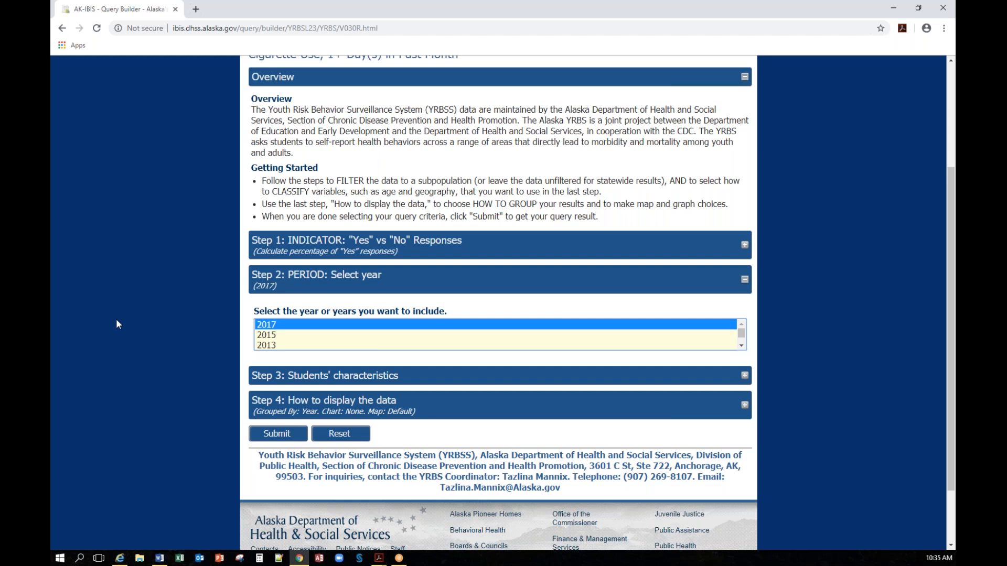
pyautogui.keyDown('ctrl'); pyautogui.click(283, 335); pyautogui.keyUp('ctrl')
pyautogui.keyDown('ctrl'); pyautogui.click(284, 344); pyautogui.keyUp('ctrl')
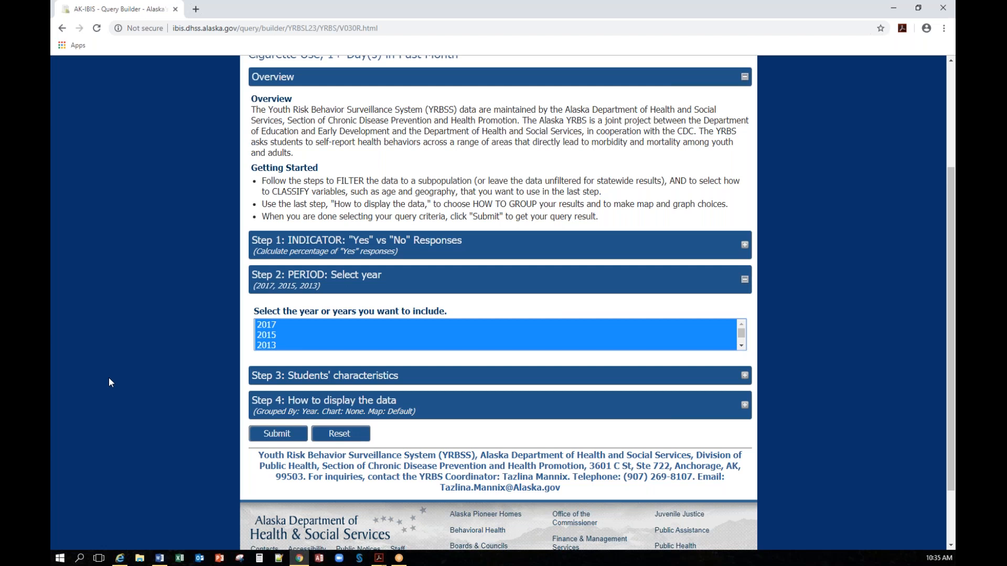
# Reselect the period as the full range of years from 2017 back through 2003
pyautogui.click(260, 326)
pyautogui.scroll(-2, 267, 351)
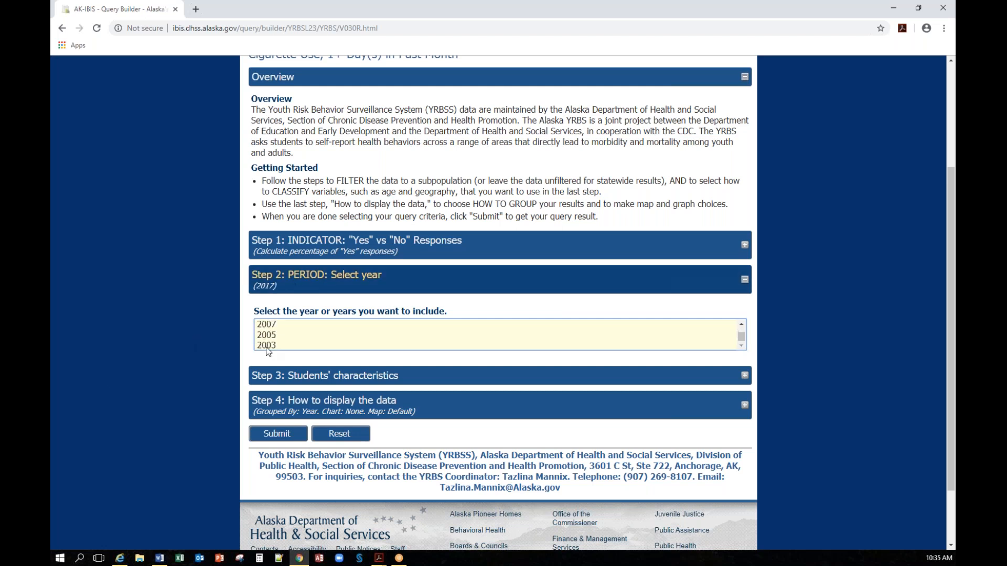
pyautogui.keyDown('shift'); pyautogui.click(267, 345); pyautogui.keyUp('shift')
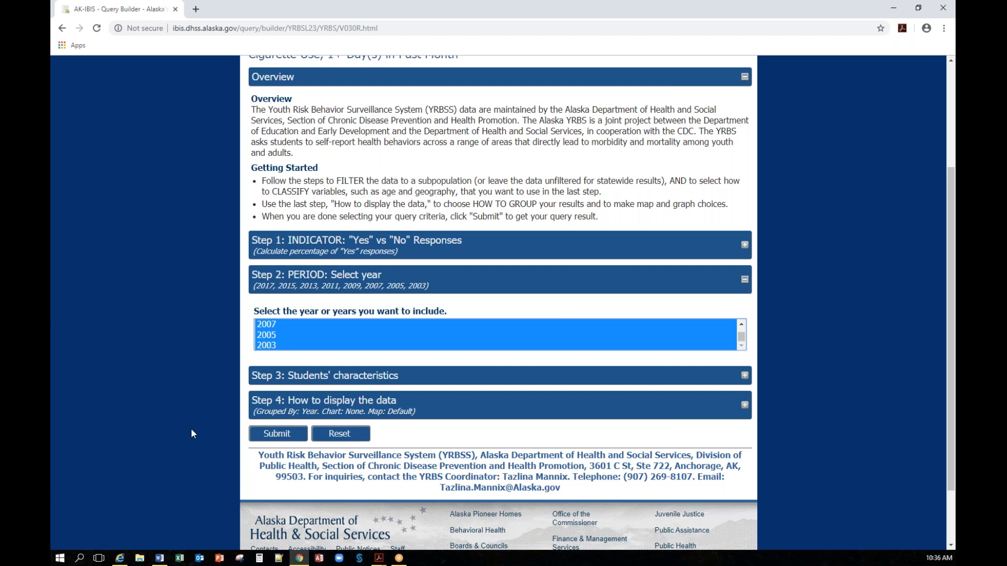
# Limit the students' characteristics to the Traditional type of high school
pyautogui.scroll(-2, 191, 434)
pyautogui.click(296, 299)
pyautogui.click(257, 338)
pyautogui.scroll(-2, 190, 364)
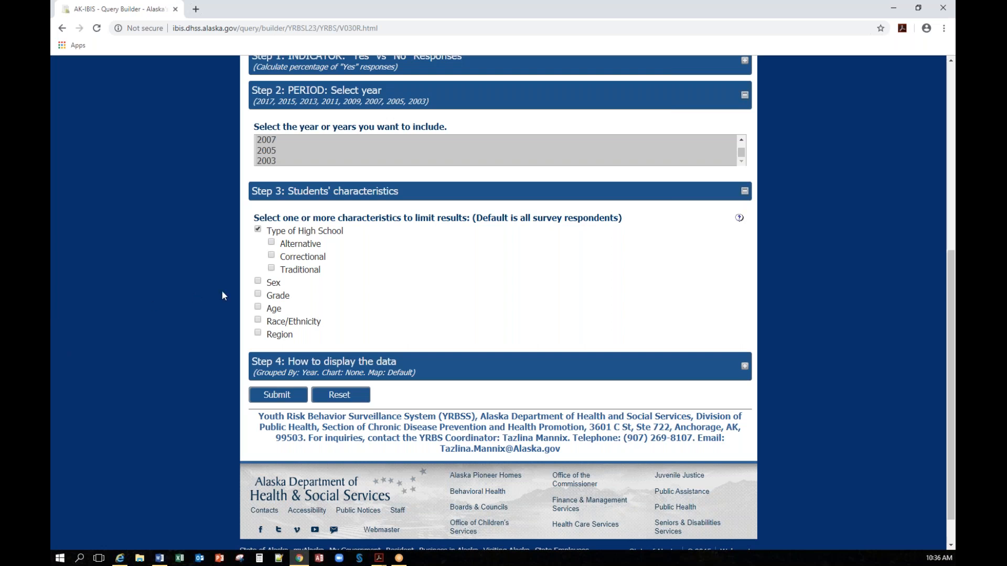
pyautogui.click(271, 269)
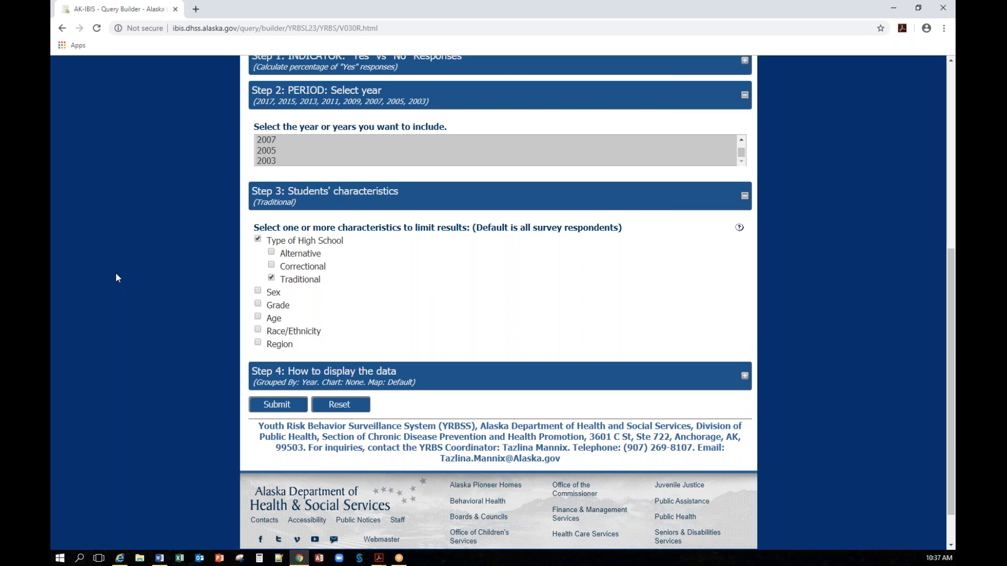
# Add a region filter by school district and select Juneau Borough School District
pyautogui.click(258, 344)
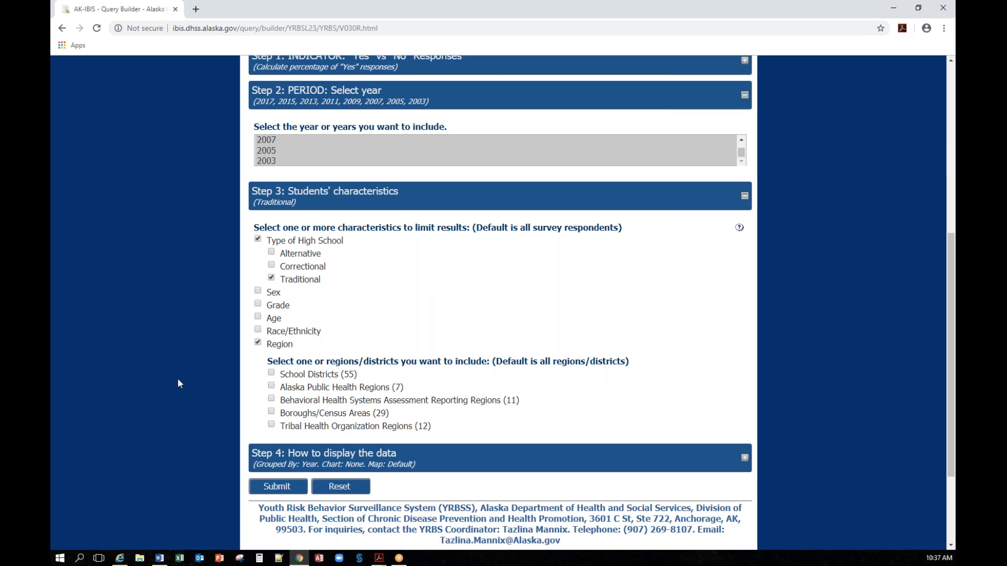
pyautogui.click(271, 373)
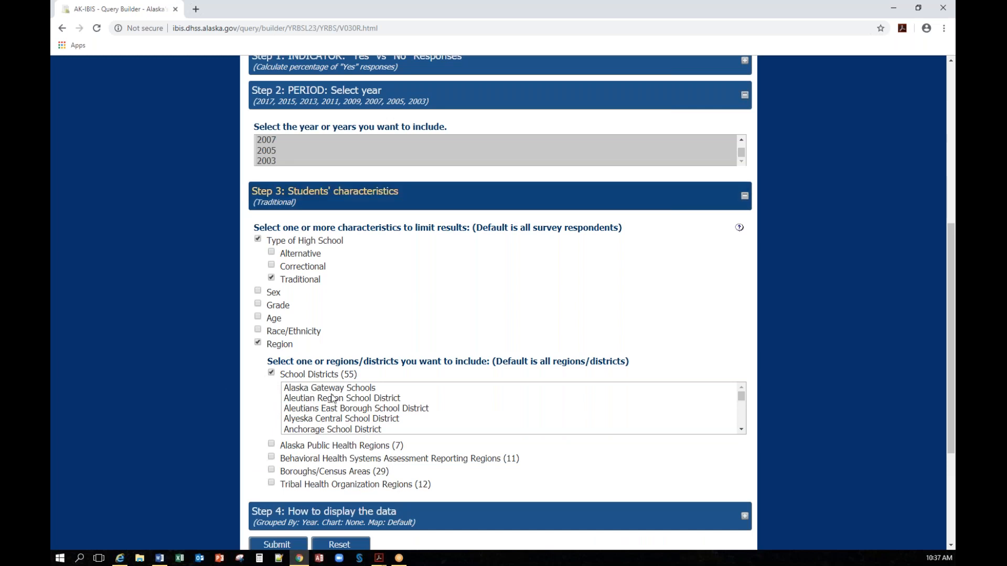
pyautogui.scroll(-2, 331, 396)
pyautogui.scroll(-4, 332, 399)
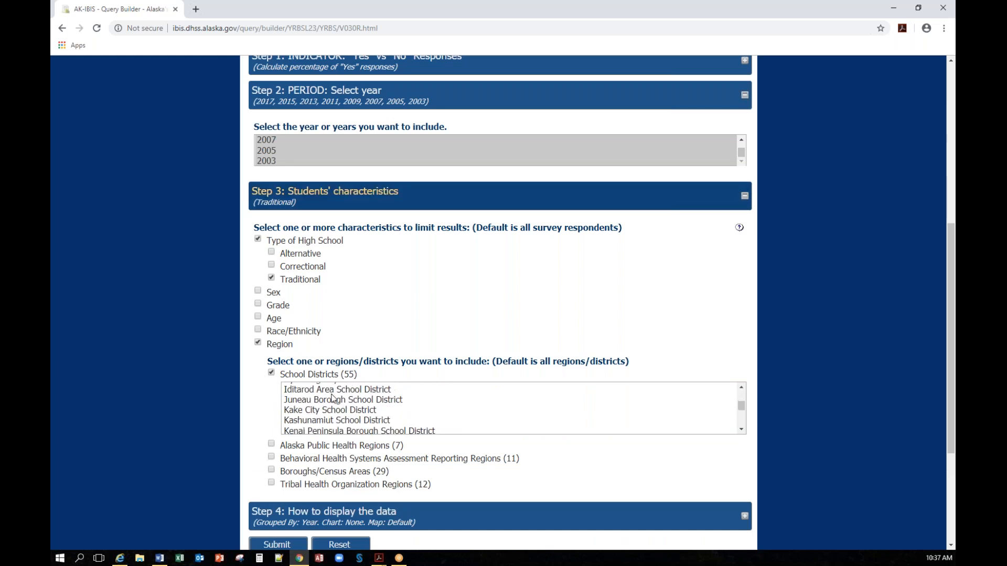
pyautogui.click(330, 400)
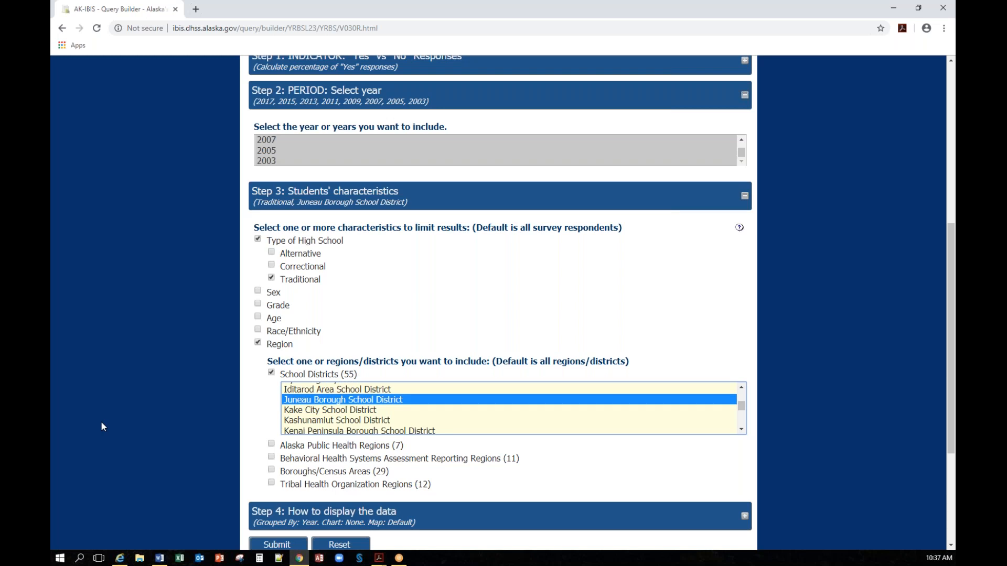
# Expand the query step that controls how to display the data
pyautogui.scroll(-2, 100, 426)
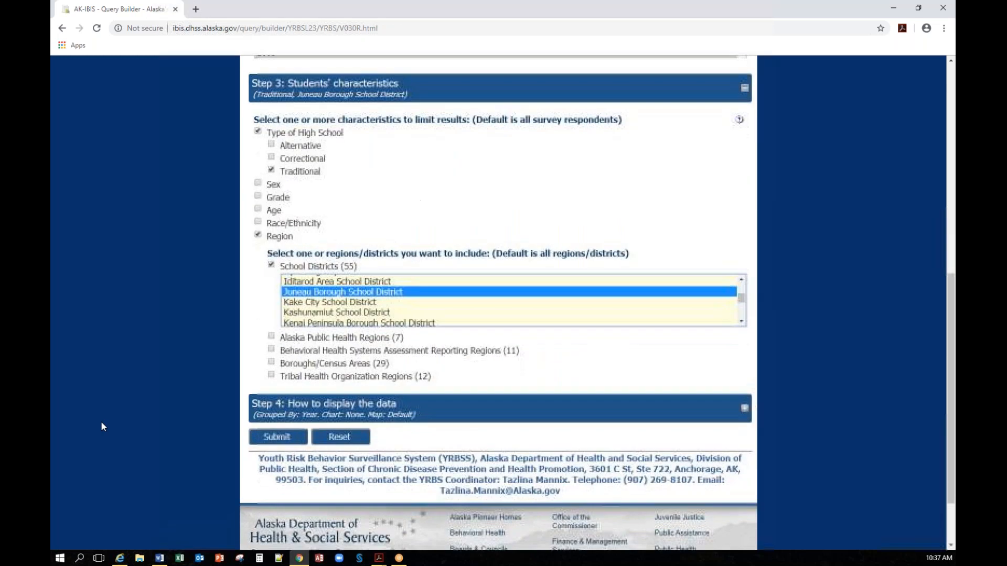
pyautogui.scroll(-1, 315, 403)
pyautogui.click(336, 351)
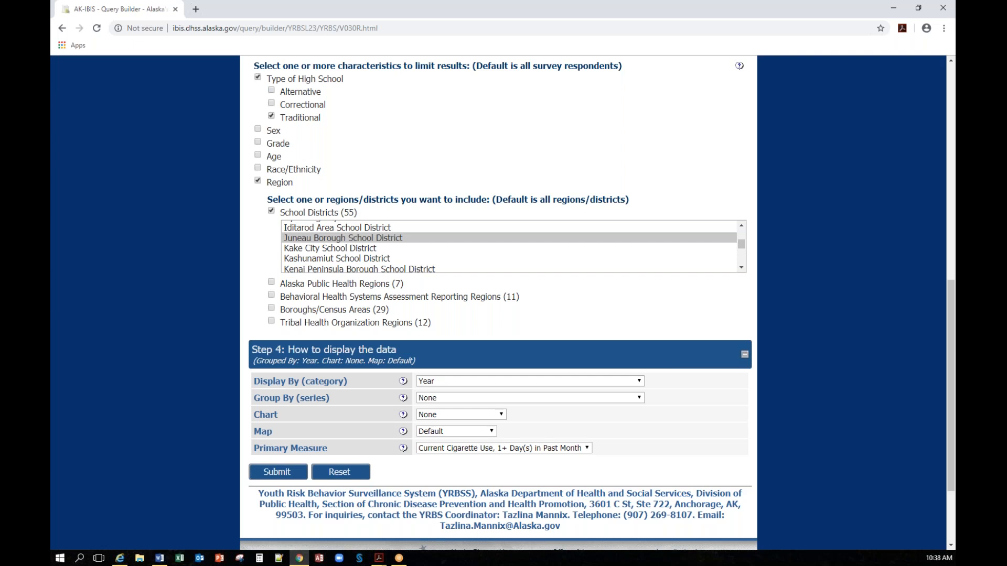
# Try grouping the results by School District (55), and return the series grouping to None
pyautogui.click(470, 399)
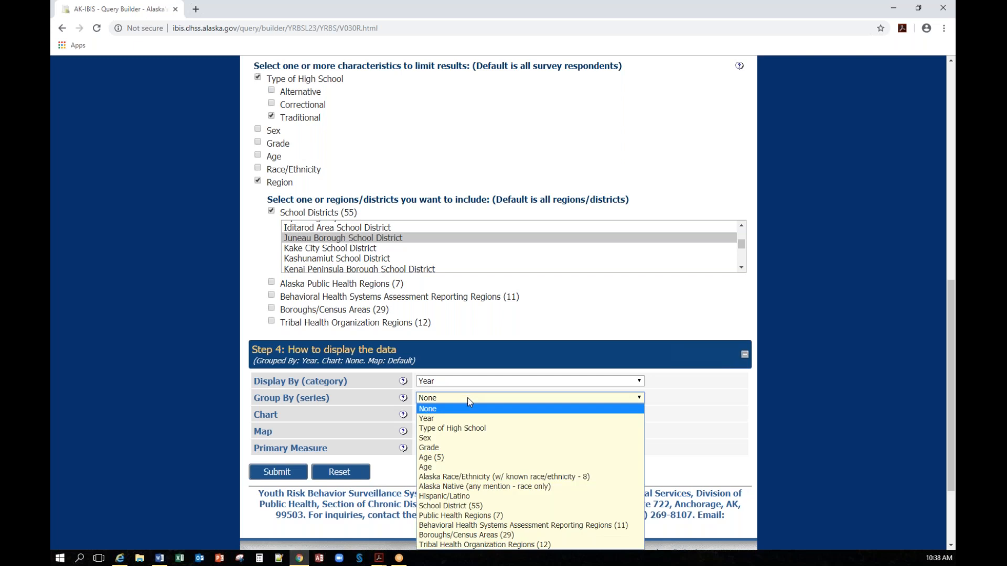
pyautogui.click(451, 506)
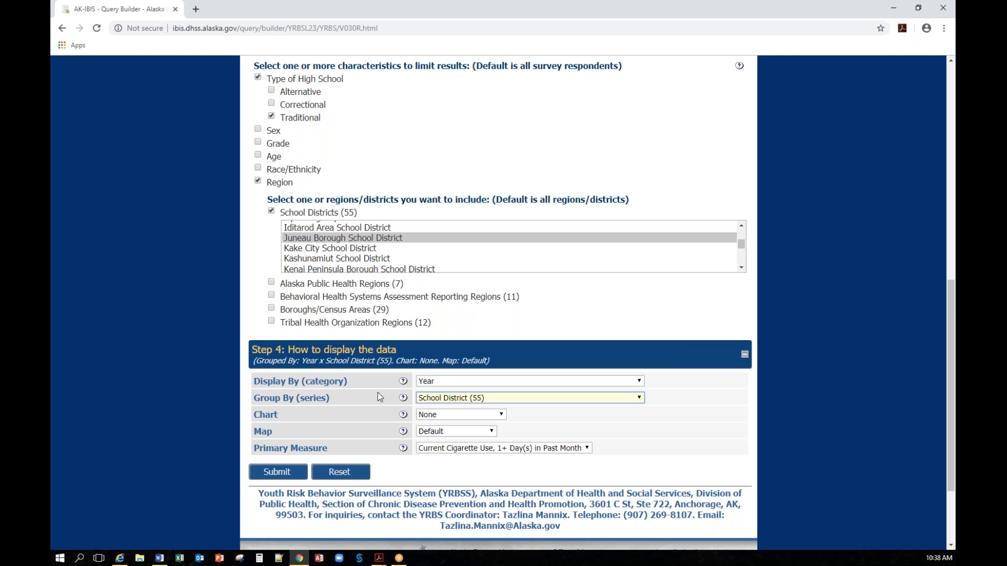
pyautogui.click(425, 398)
pyautogui.click(427, 409)
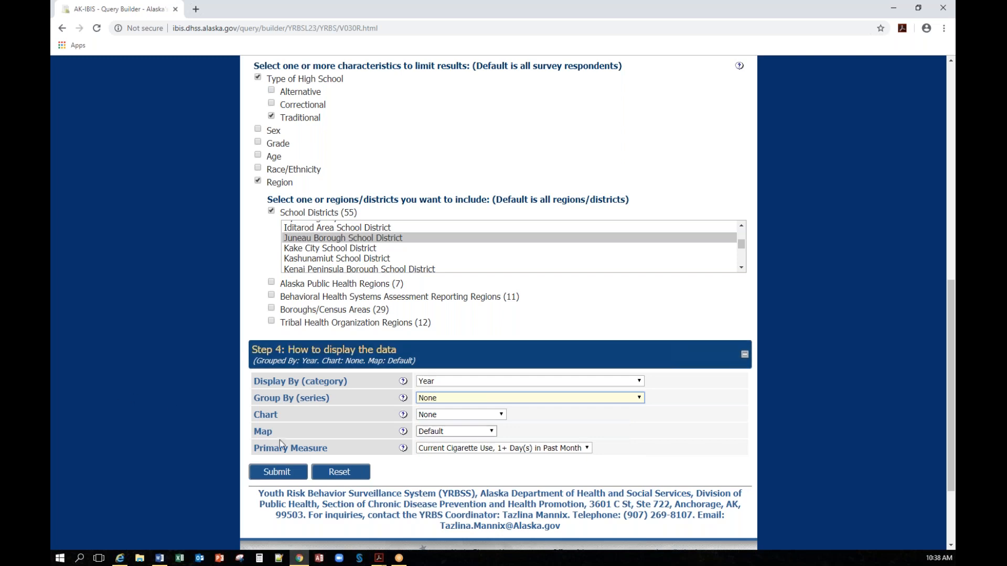
# Submit the query and examine the resulting data table of current cigarette use by year
pyautogui.click(299, 473)
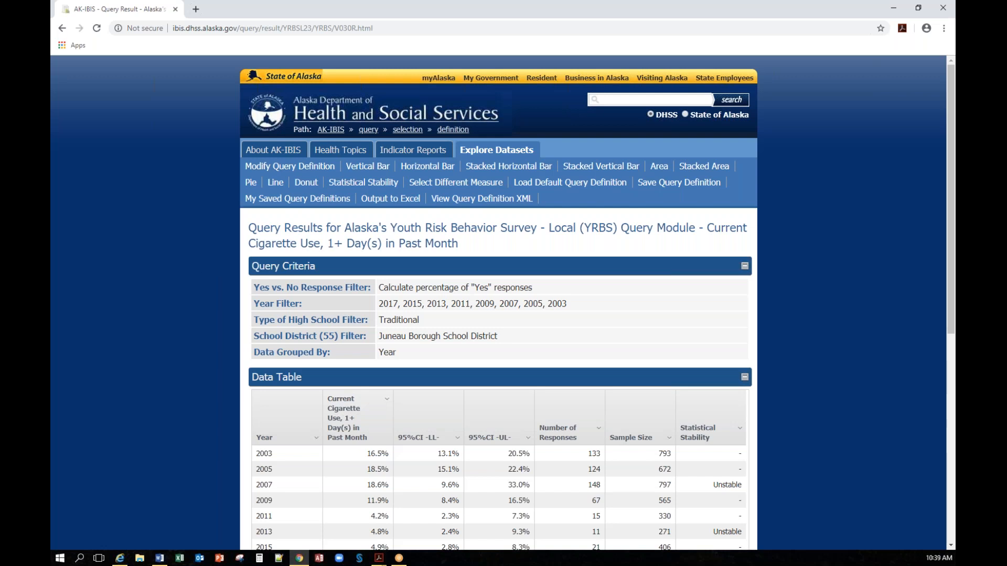
pyautogui.scroll(-3, 154, 454)
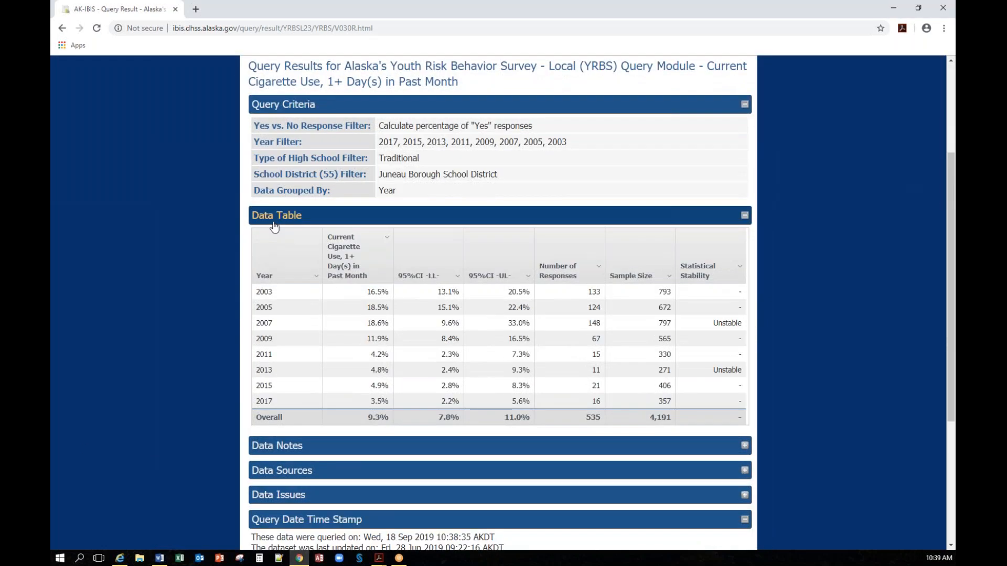